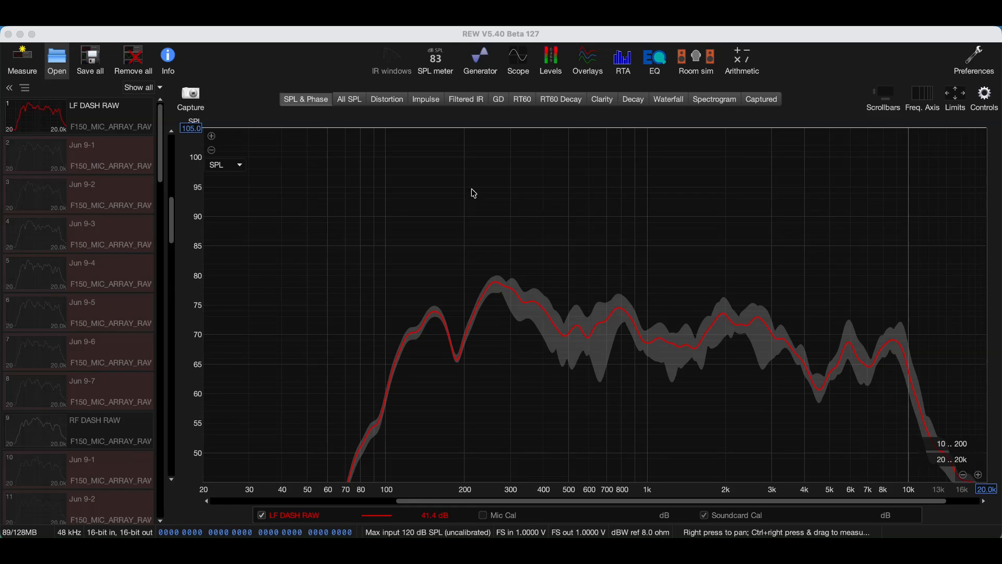
Step: Open the EQ for the LF DASH RAW measurement and set its target type to Full range speaker
{"action": "left_click", "coordinate": [114, 118]}
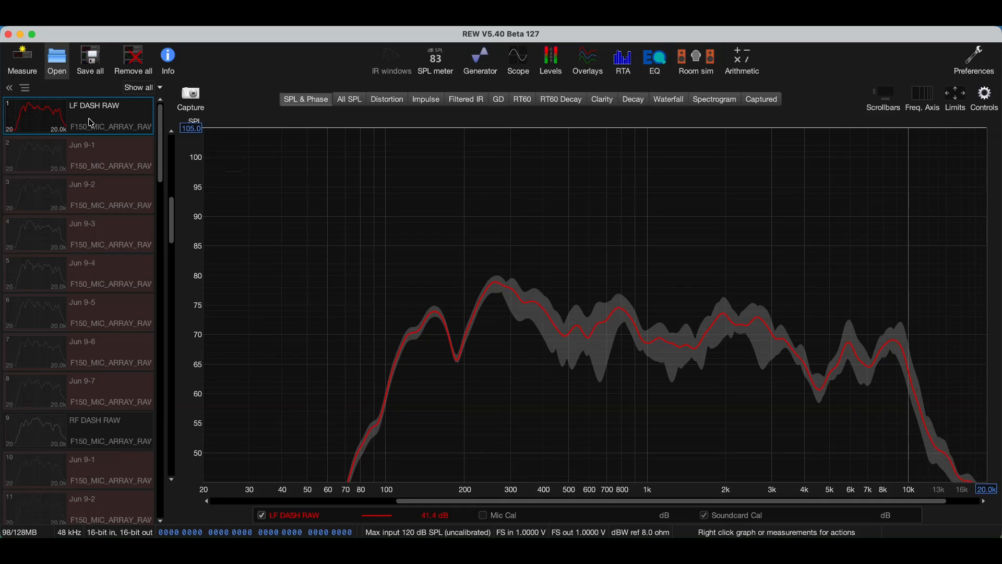
{"action": "left_click", "coordinate": [655, 66]}
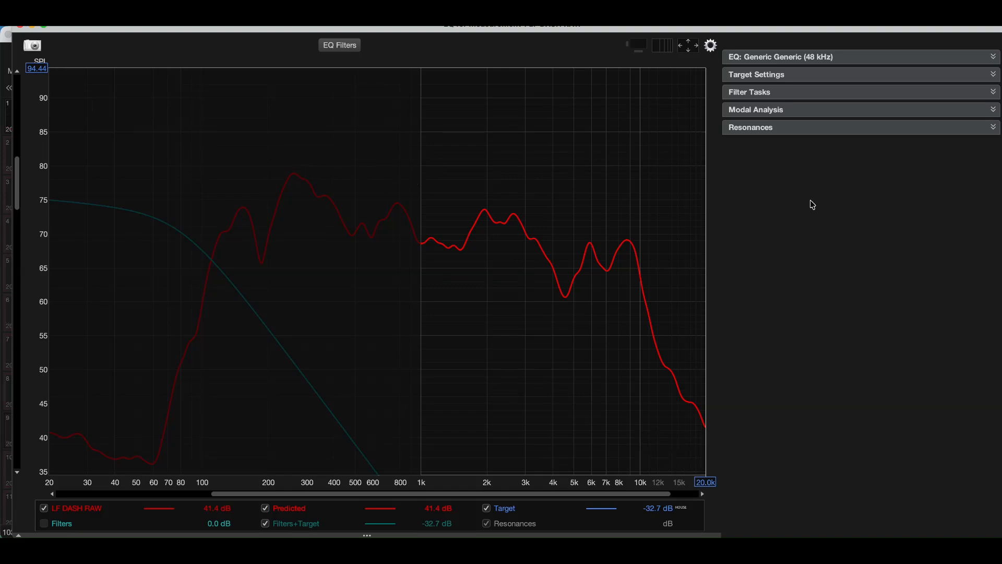
{"action": "left_click", "coordinate": [845, 61]}
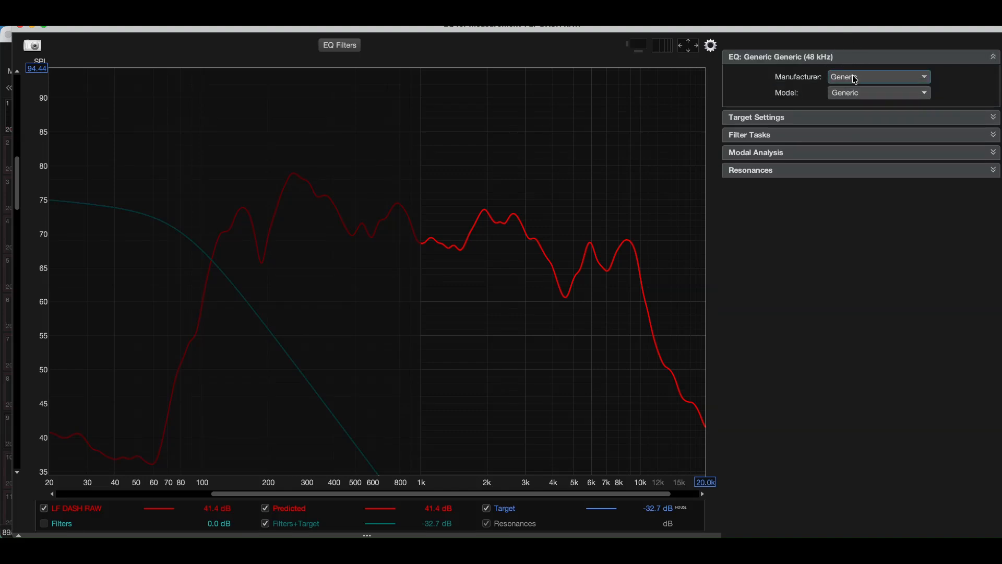
{"action": "left_click", "coordinate": [846, 118]}
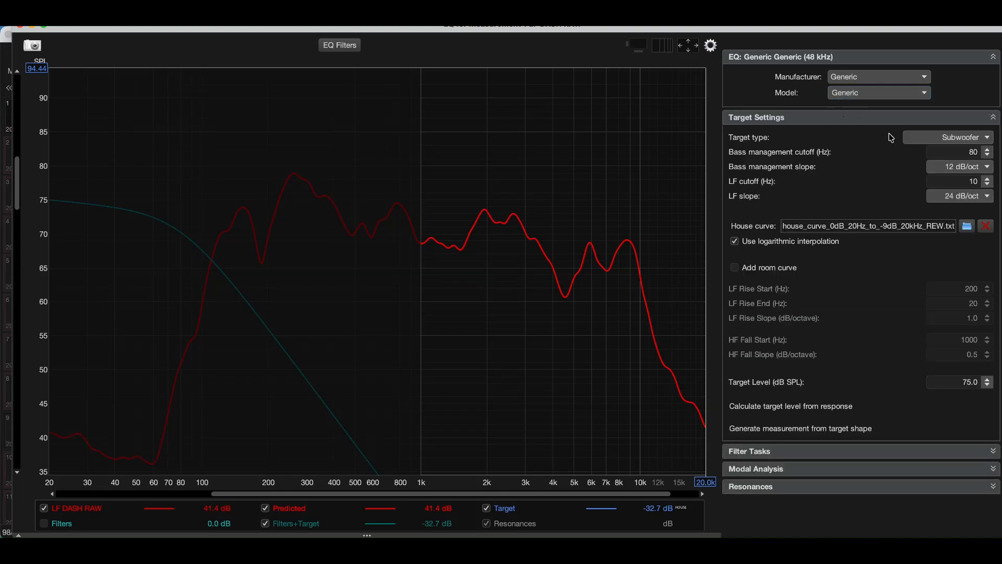
{"action": "left_click", "coordinate": [924, 140]}
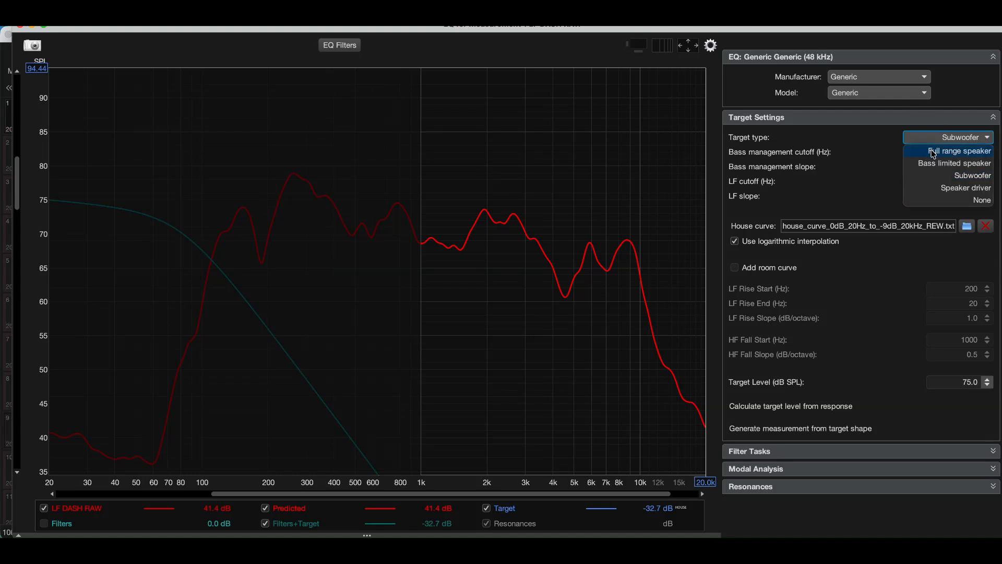
{"action": "left_click", "coordinate": [933, 152]}
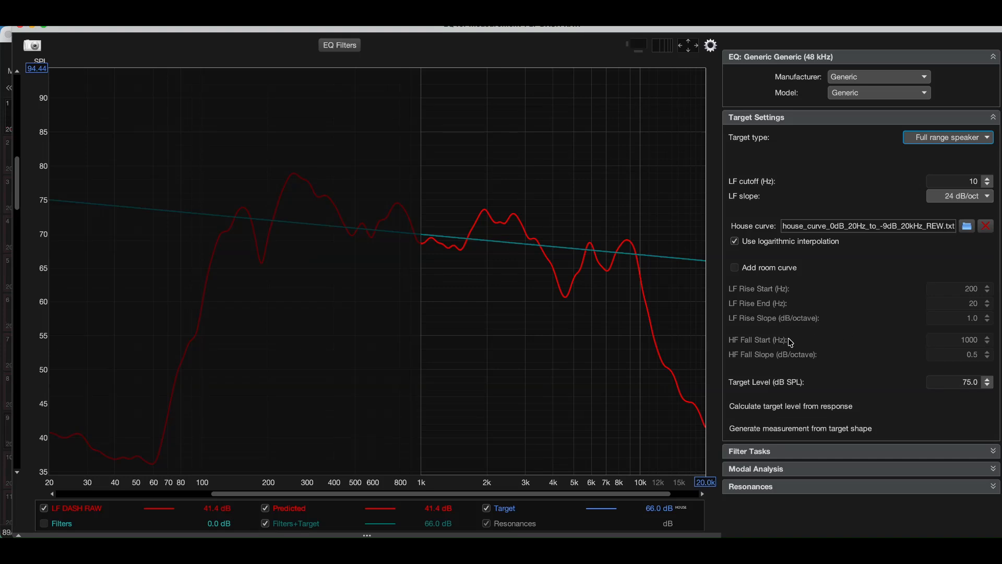
Step: Set the filter match range for LF DASH RAW to 100 to 10,000 Hz
{"action": "left_click", "coordinate": [861, 451]}
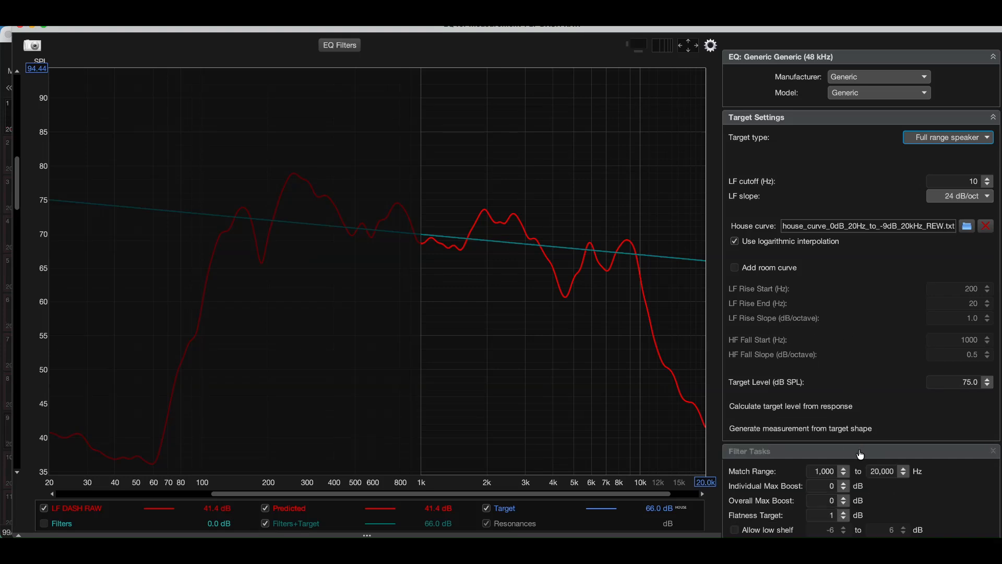
{"action": "scroll", "coordinate": [829, 374], "scroll_direction": "down", "scroll_amount": 1}
{"action": "scroll", "coordinate": [829, 373], "scroll_direction": "down", "scroll_amount": 5}
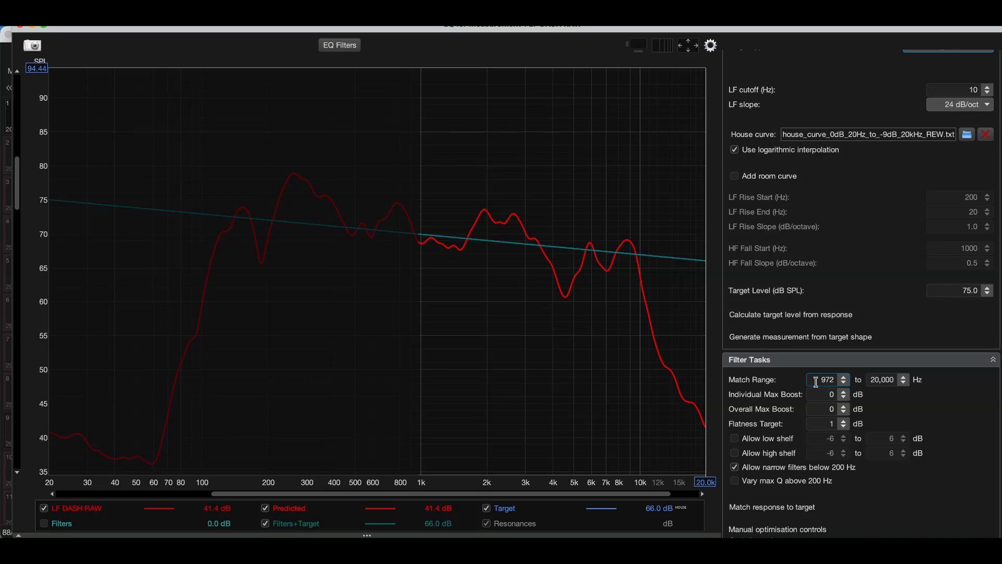
{"action": "double_click", "coordinate": [828, 379]}
{"action": "type", "text": "100"}
{"action": "key", "text": "Tab"}
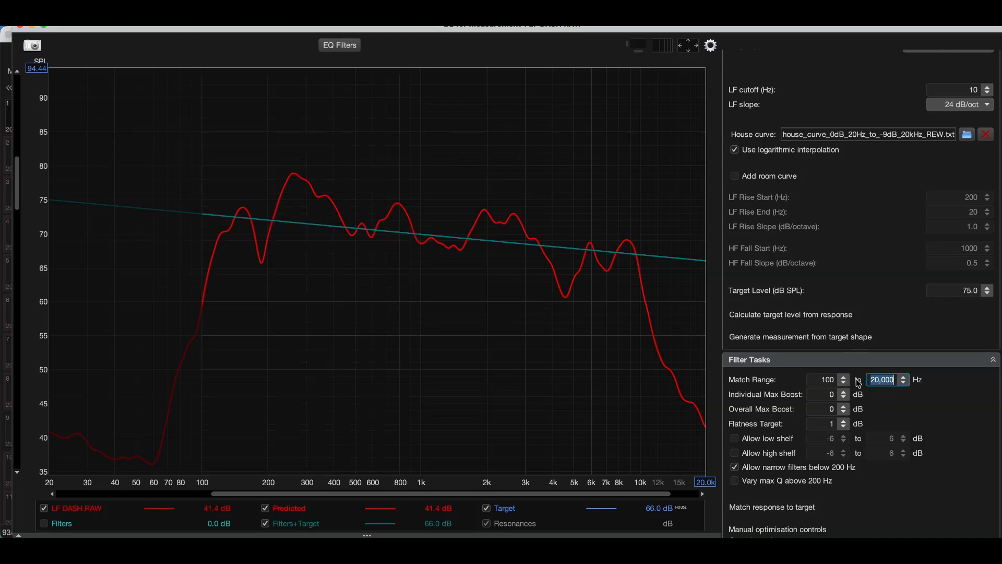
{"action": "type", "text": "10000"}
{"action": "key", "text": "Return"}
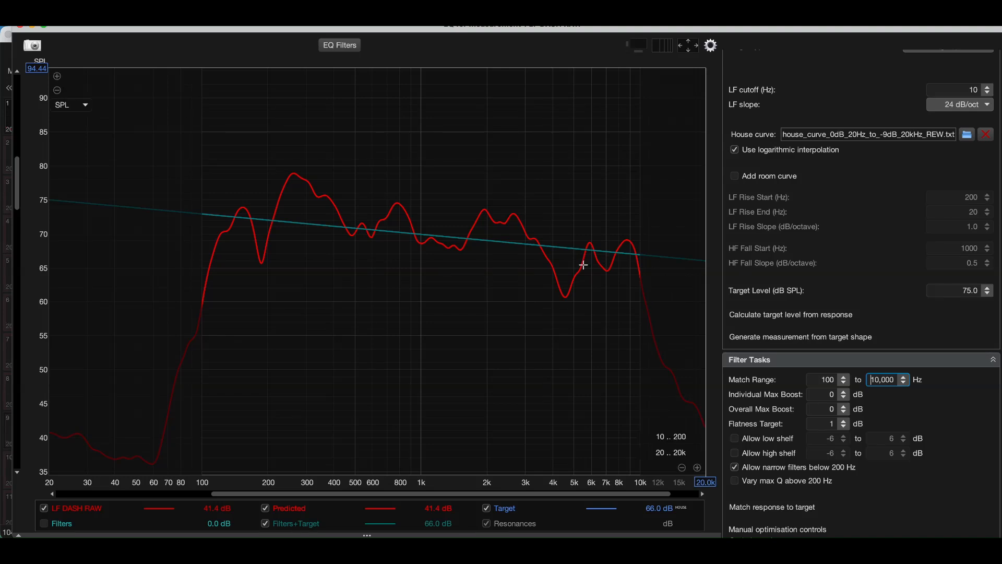
Step: Calculate the target level from the LF DASH RAW response and lower it to 75.0 dB SPL
{"action": "left_click", "coordinate": [822, 316]}
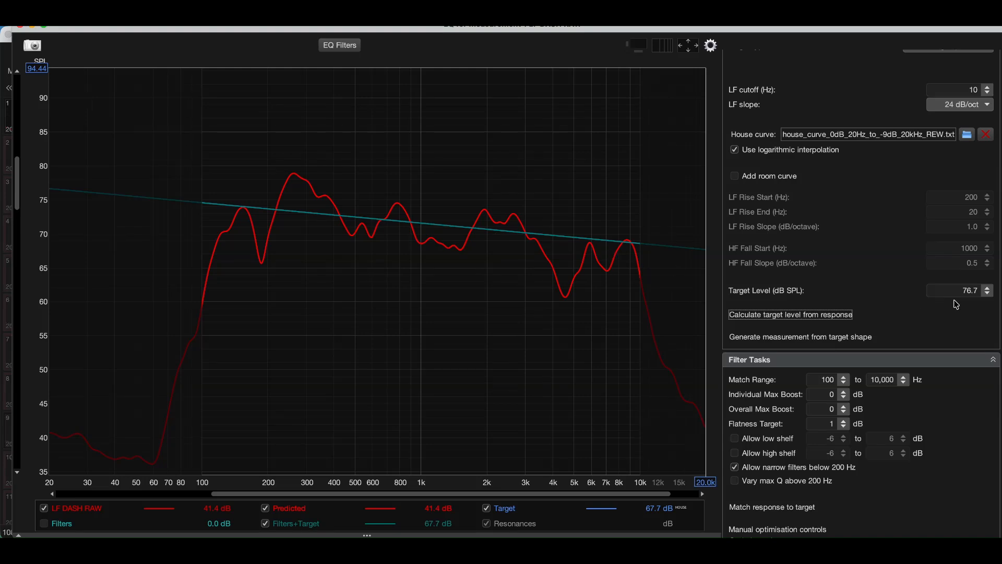
{"action": "left_click", "coordinate": [989, 295]}
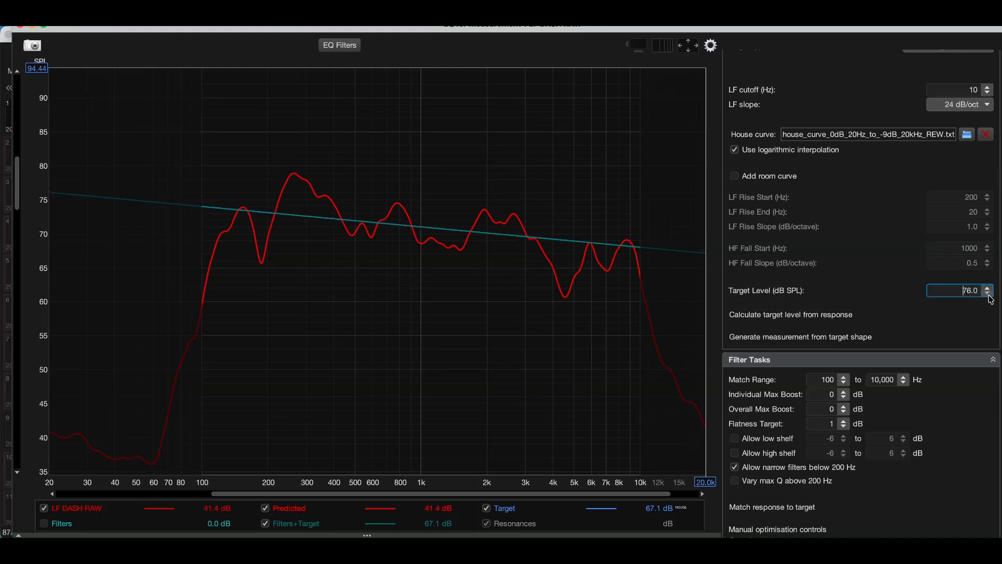
{"action": "left_click", "coordinate": [988, 295]}
Step: Match the LF DASH RAW response to the target to generate its EQ filters
{"action": "scroll", "coordinate": [941, 397], "scroll_direction": "down", "scroll_amount": 3}
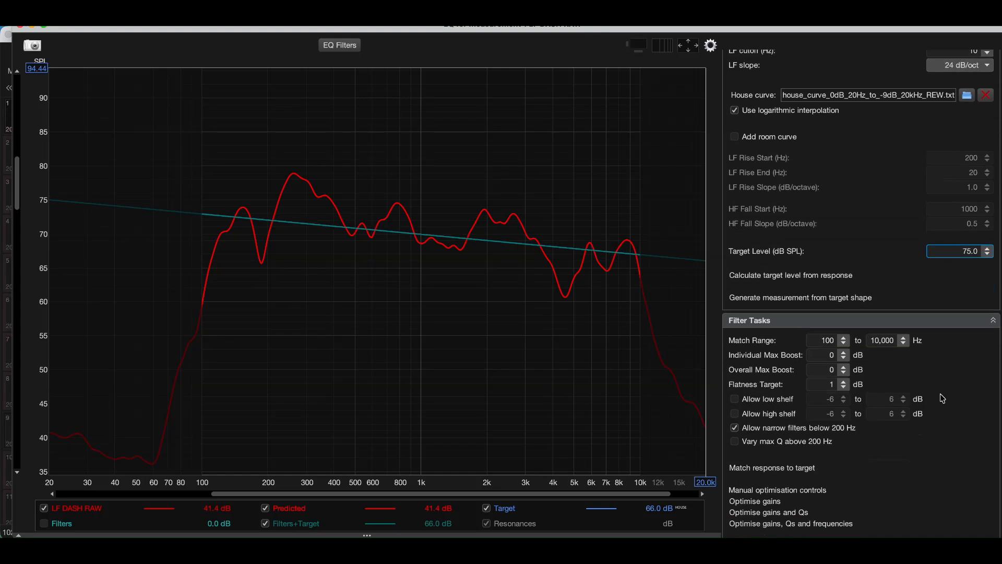
{"action": "scroll", "coordinate": [941, 397], "scroll_direction": "down", "scroll_amount": 3}
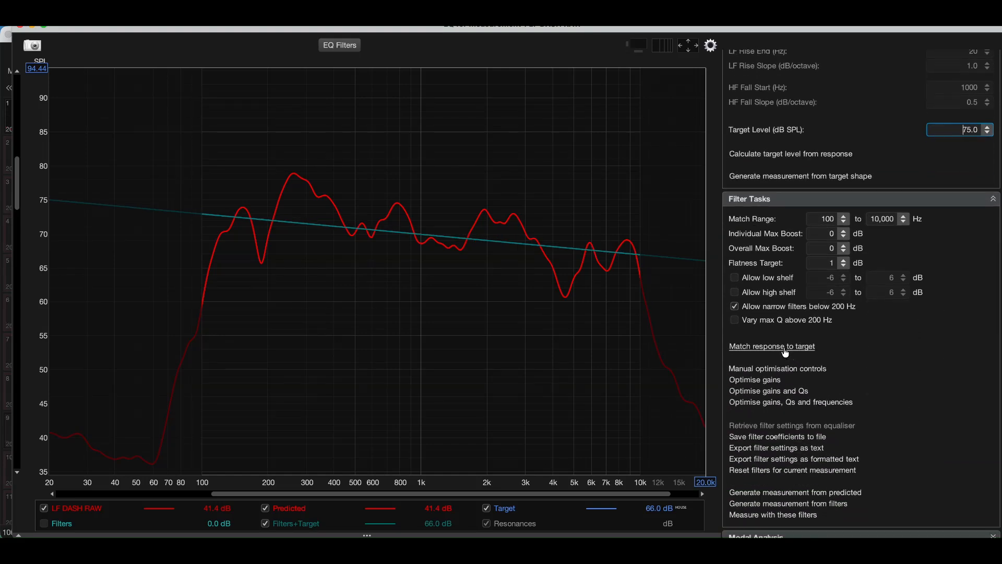
{"action": "left_click", "coordinate": [787, 348]}
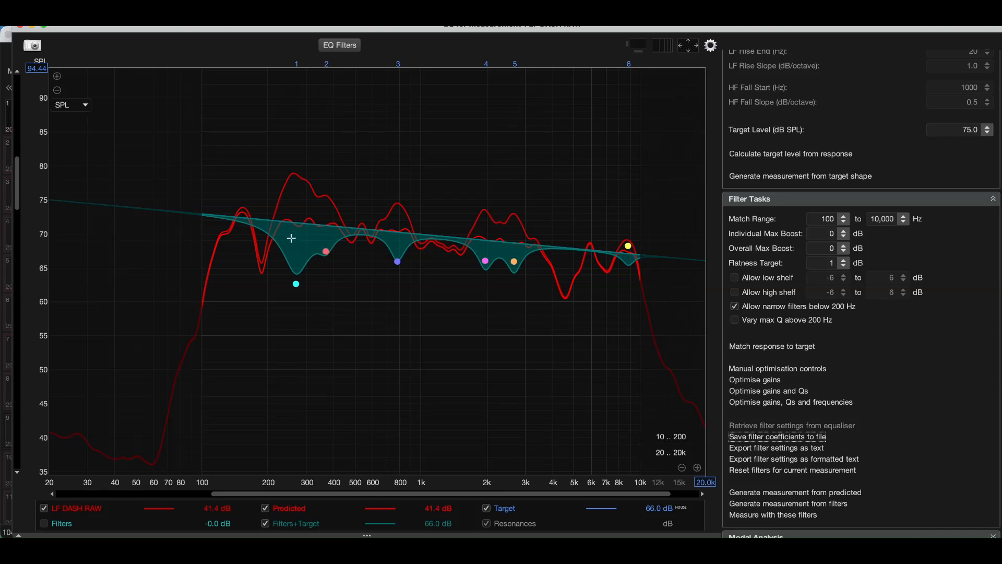
Step: Examine the frequency, gain and Q values of the EQ filters generated for LF DASH RAW
{"action": "left_click", "coordinate": [342, 47]}
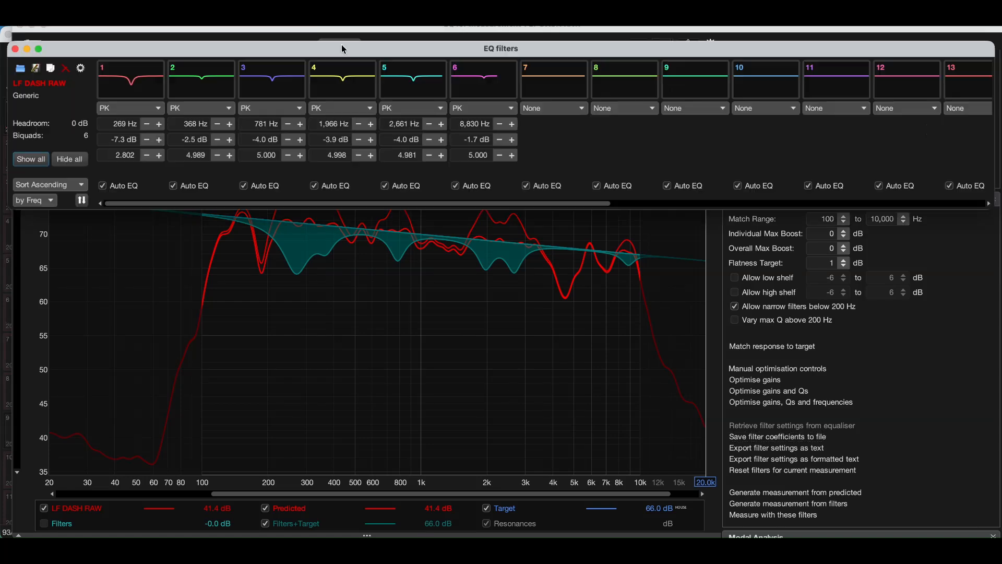
{"action": "mouse_move", "coordinate": [259, 68]}
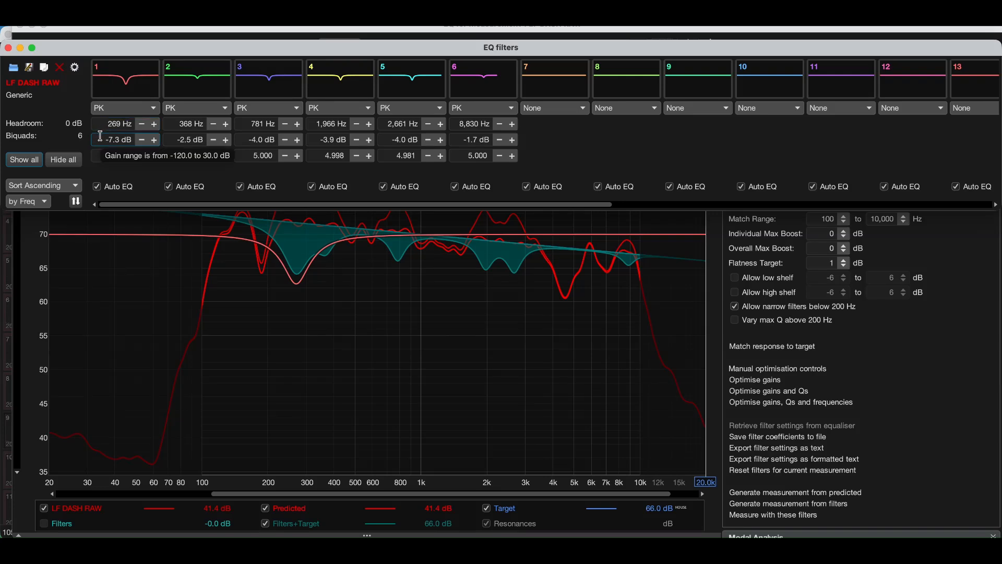
{"action": "mouse_move", "coordinate": [101, 154]}
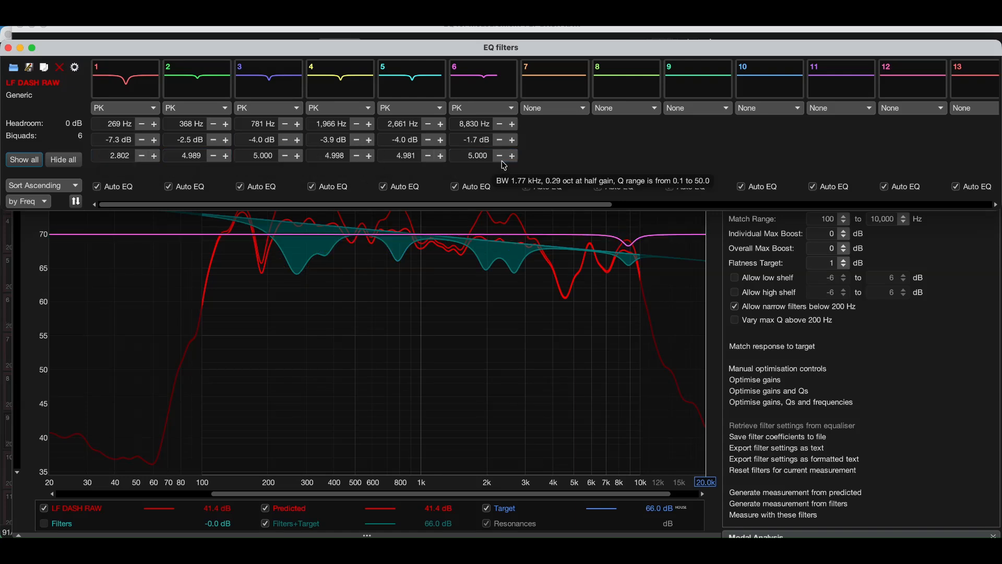
{"action": "mouse_move", "coordinate": [415, 158]}
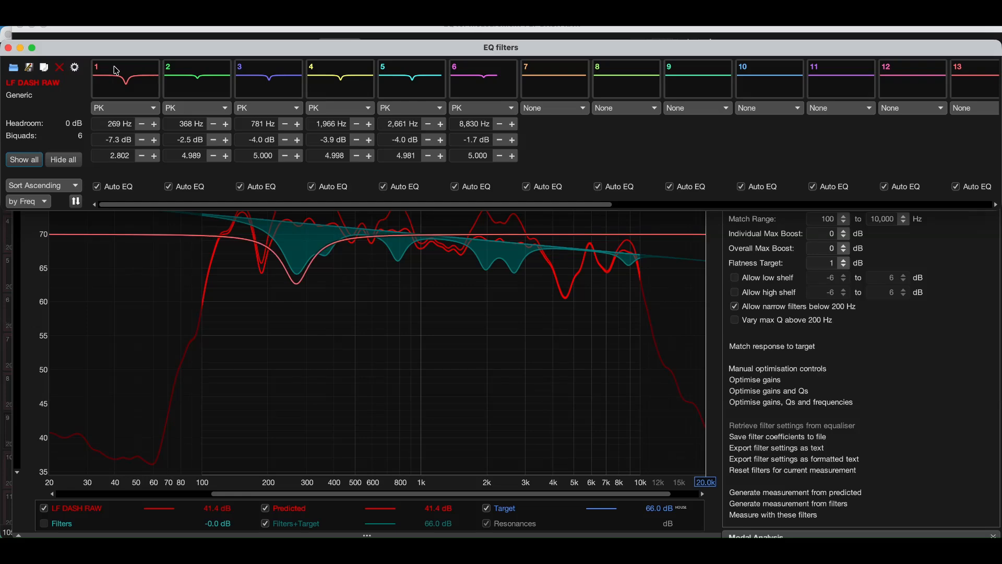
{"action": "left_click", "coordinate": [8, 47]}
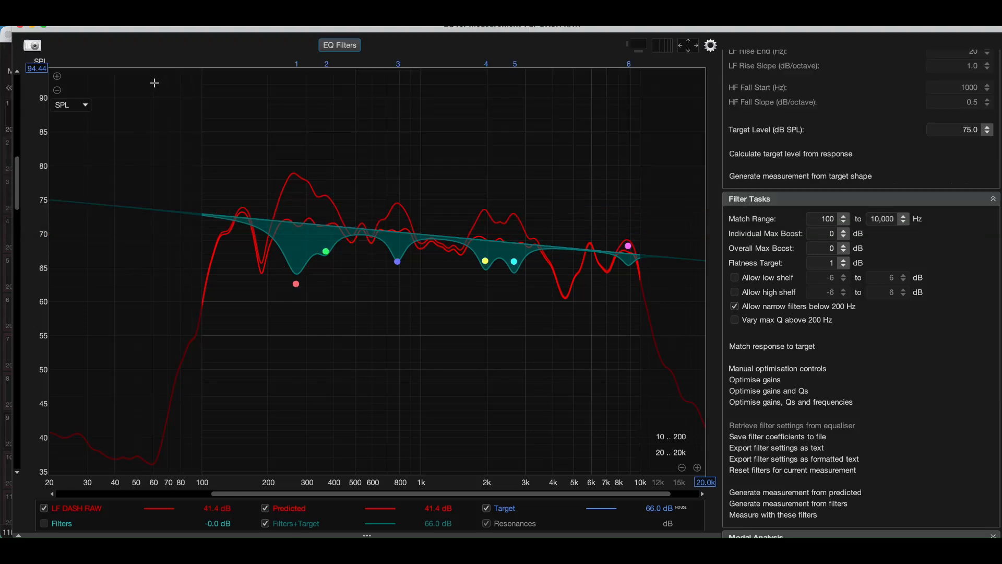
Step: Open the EQ for the LF TWTR RAW measurement and set its target type to Full range speaker
{"action": "left_click", "coordinate": [12, 35]}
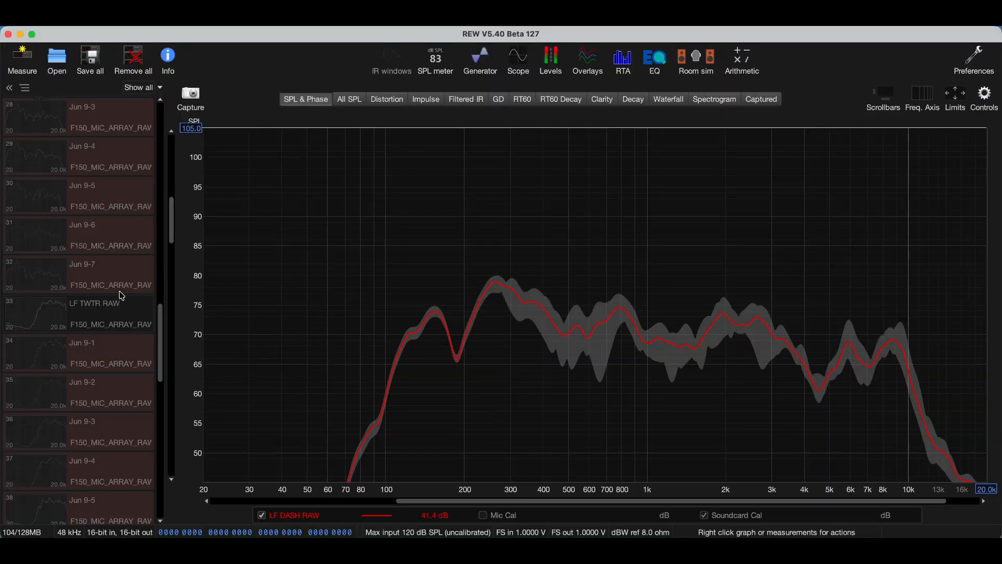
{"action": "left_click", "coordinate": [123, 311]}
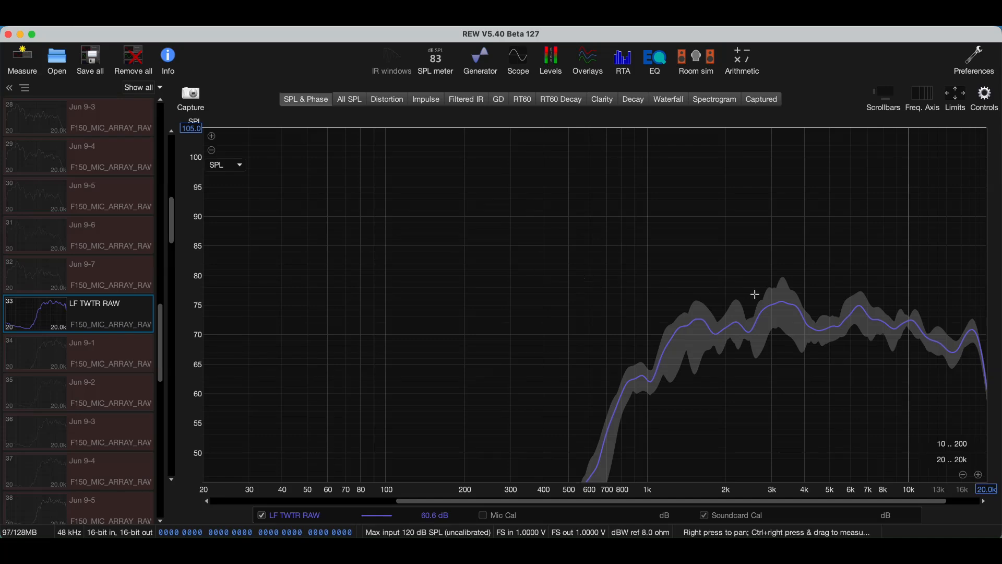
{"action": "left_click", "coordinate": [659, 70]}
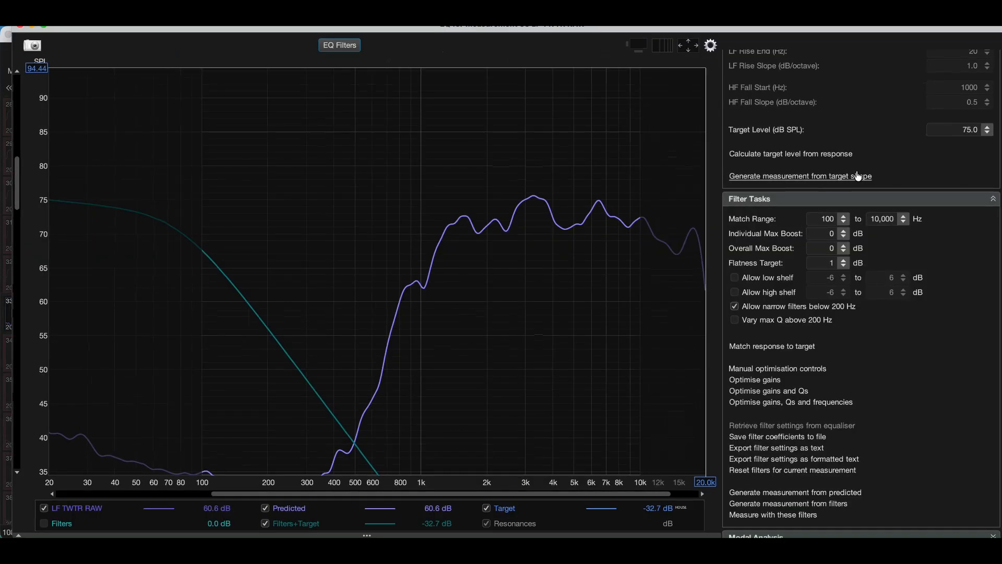
{"action": "scroll", "coordinate": [857, 176], "scroll_direction": "up", "scroll_amount": 2}
{"action": "scroll", "coordinate": [852, 210], "scroll_direction": "up", "scroll_amount": 10}
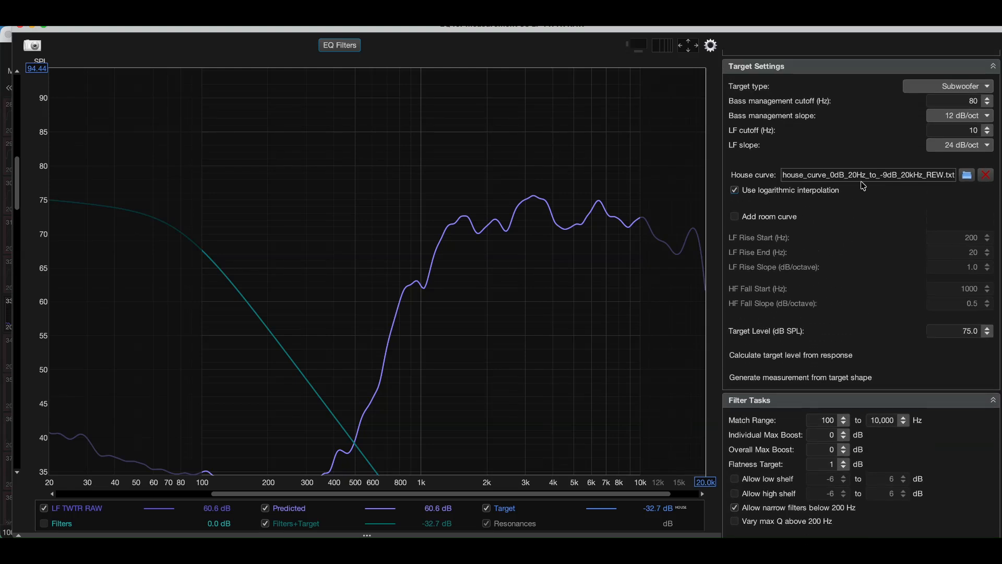
{"action": "left_click", "coordinate": [937, 85]}
{"action": "left_click", "coordinate": [933, 100]}
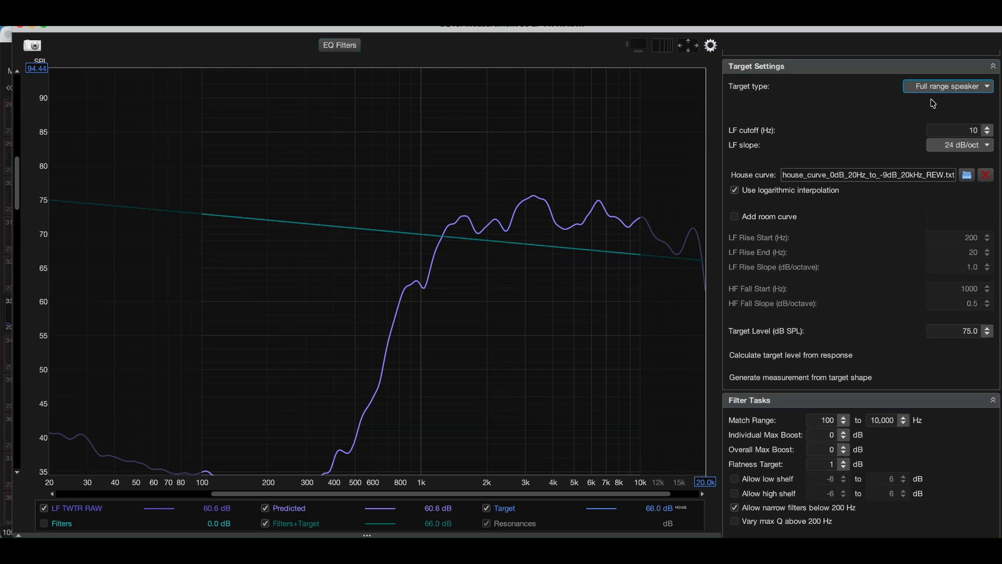
Step: Set the filter match range for LF TWTR RAW to 1,000 to 20,000 Hz
{"action": "scroll", "coordinate": [863, 252], "scroll_direction": "down", "scroll_amount": 2}
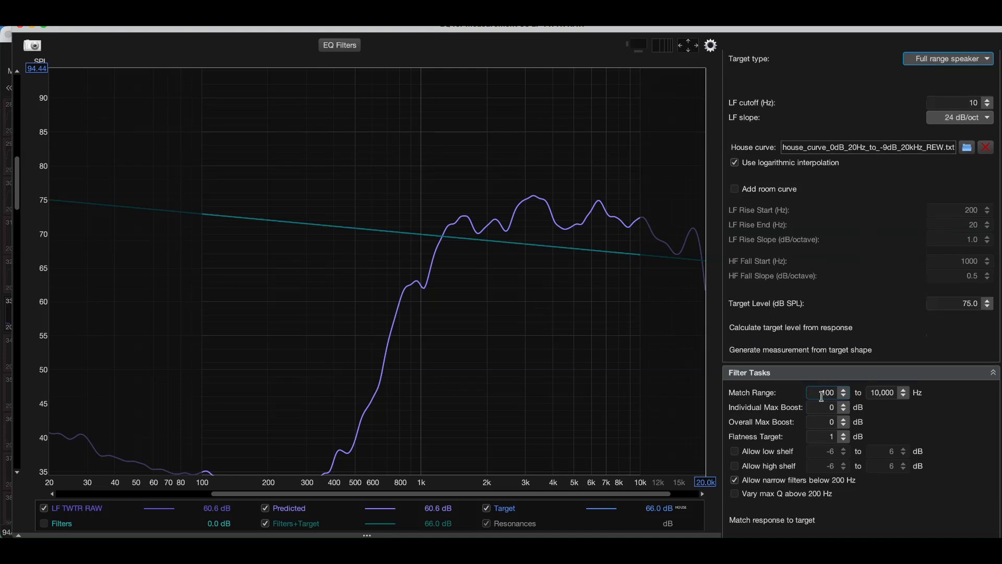
{"action": "left_click", "coordinate": [820, 394]}
{"action": "double_click", "coordinate": [821, 395]}
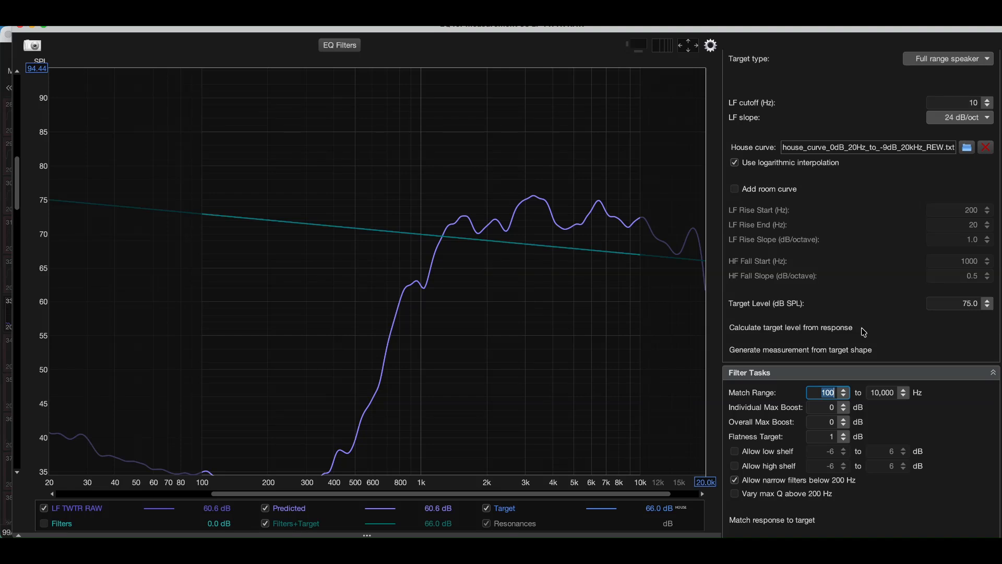
{"action": "type", "text": "1000"}
{"action": "key", "text": "Tab"}
{"action": "type", "text": "20000"}
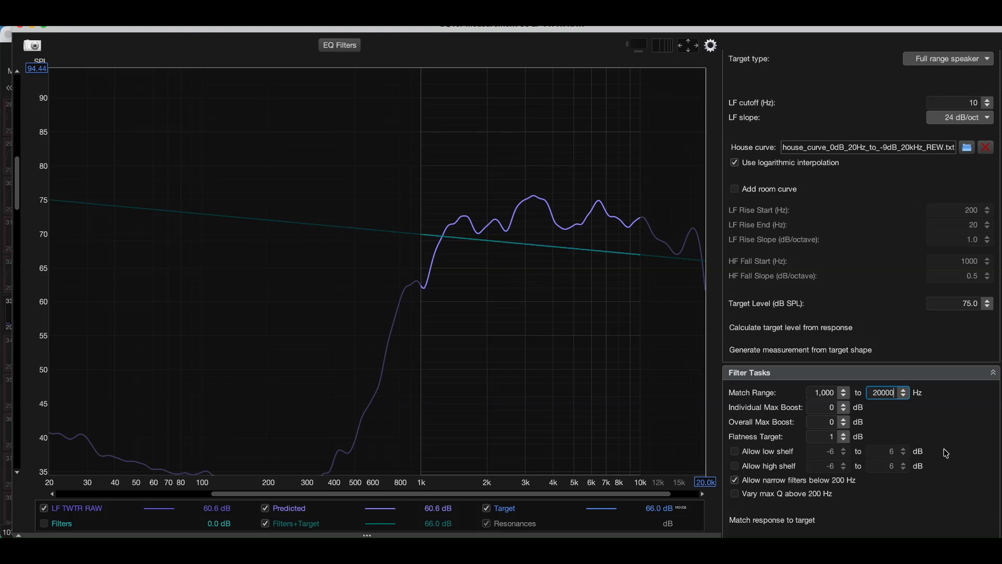
{"action": "key", "text": "Tab"}
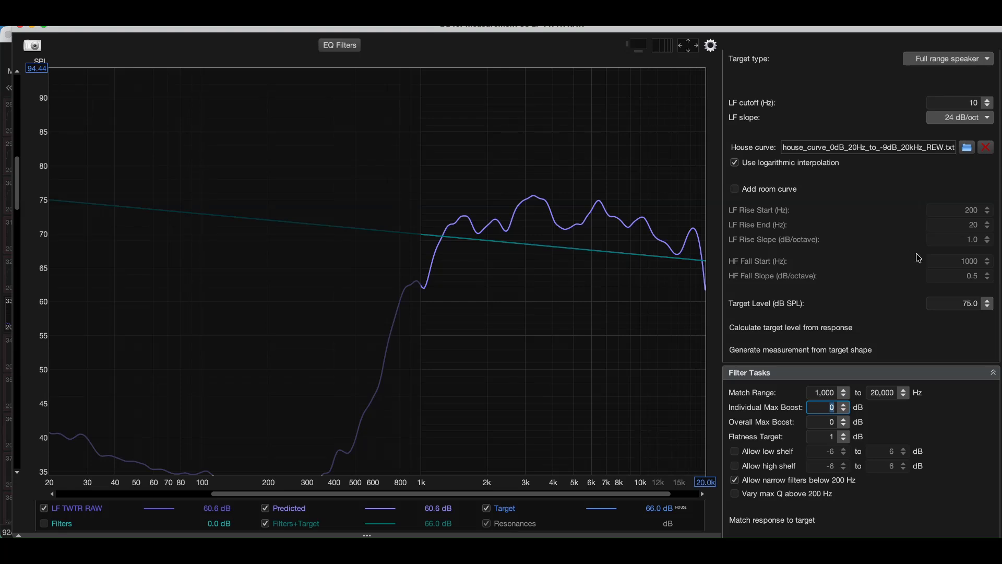
Step: Raise the target level for LF TWTR RAW to 77.0 dB SPL
{"action": "left_click", "coordinate": [988, 301]}
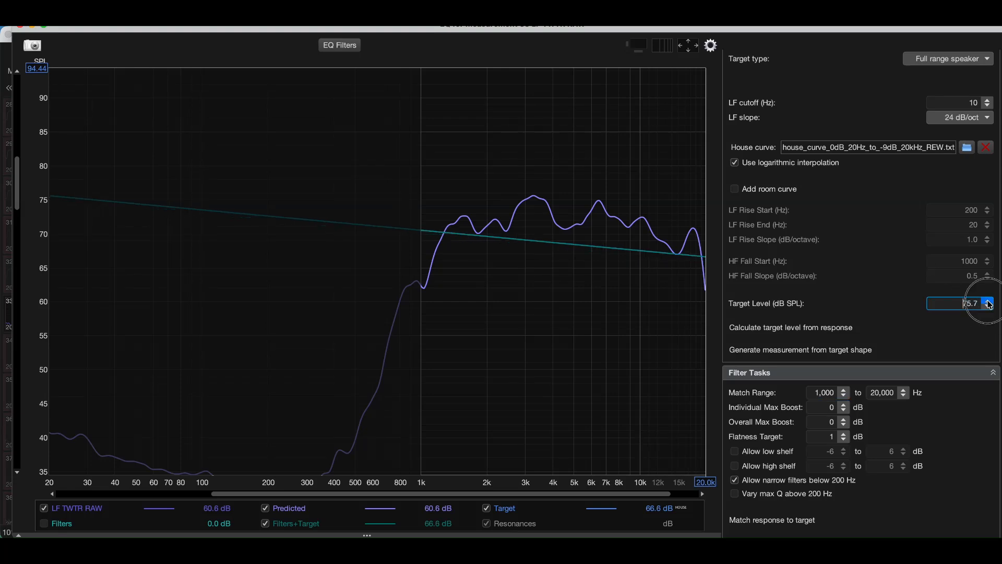
{"action": "left_click", "coordinate": [988, 301]}
{"action": "left_click", "coordinate": [988, 301]}
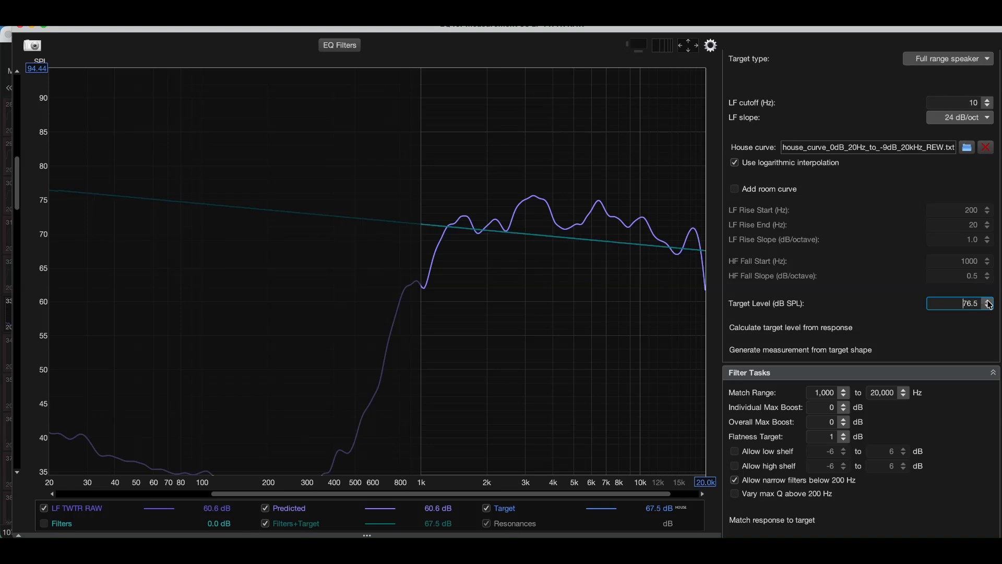
{"action": "left_click", "coordinate": [988, 301]}
{"action": "left_click", "coordinate": [988, 301]}
{"action": "left_click", "coordinate": [988, 301]}
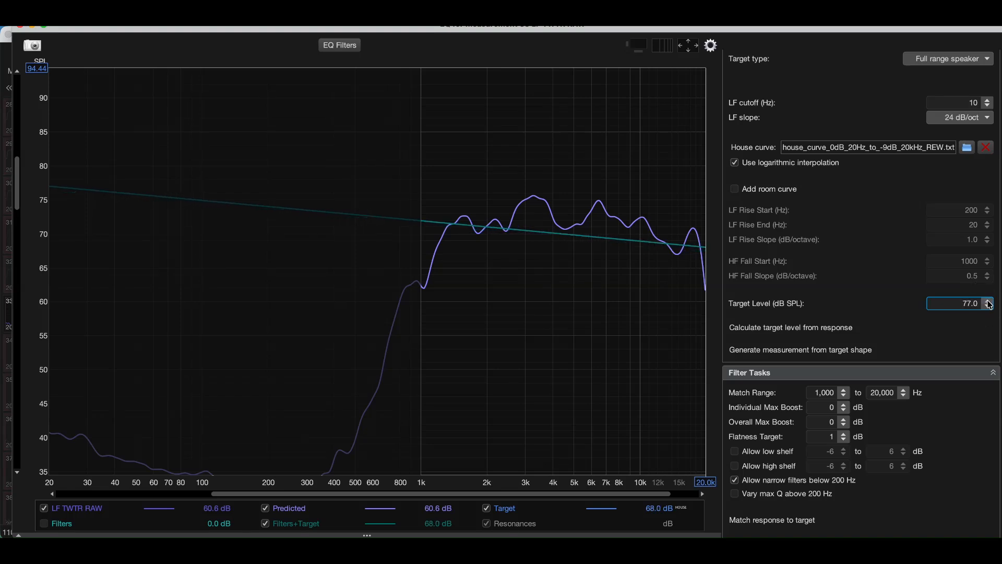
Step: Match the LF TWTR RAW response to the target, continuing with the chosen target level and speaker type
{"action": "scroll", "coordinate": [848, 491], "scroll_direction": "down", "scroll_amount": 2}
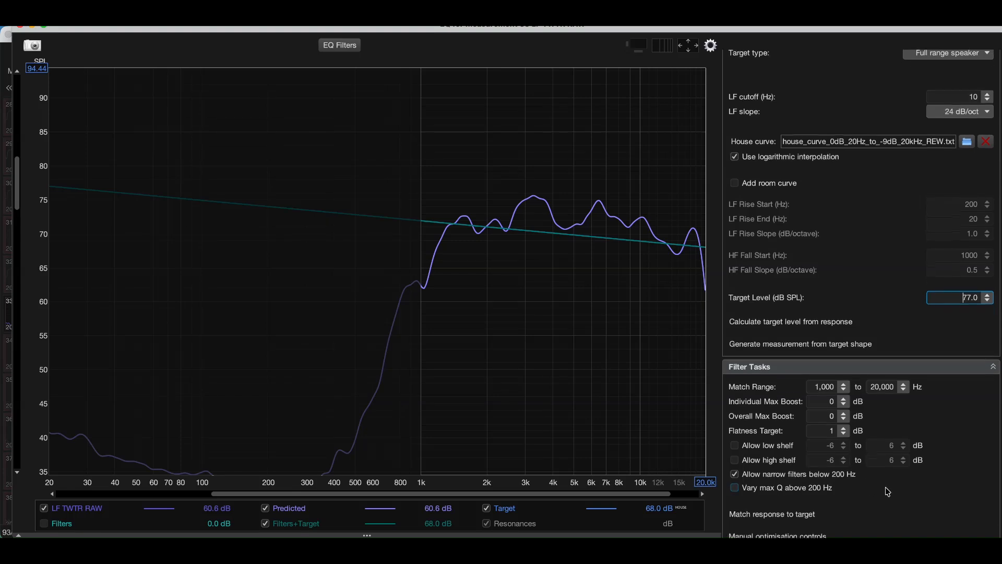
{"action": "left_click", "coordinate": [801, 493]}
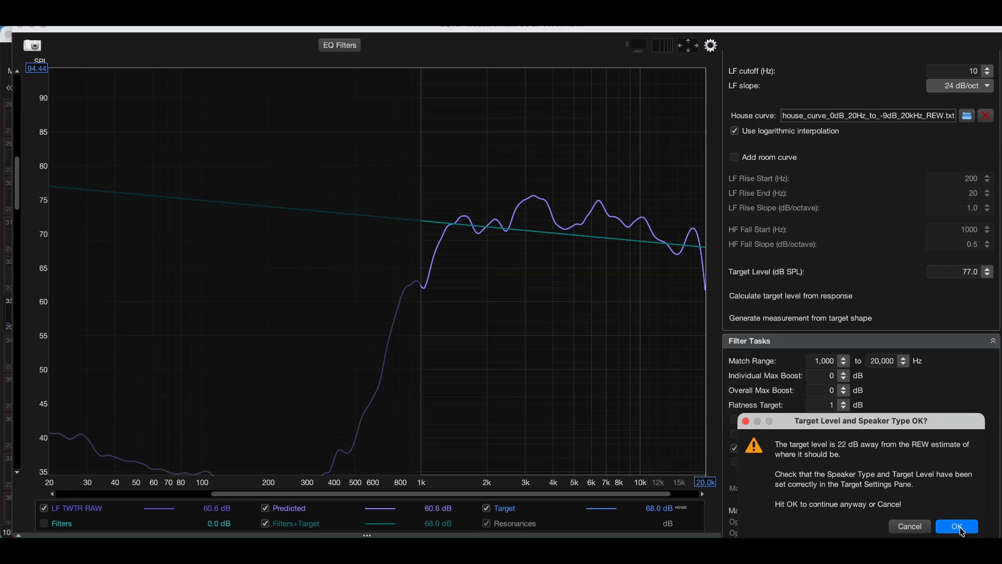
{"action": "left_click", "coordinate": [958, 527]}
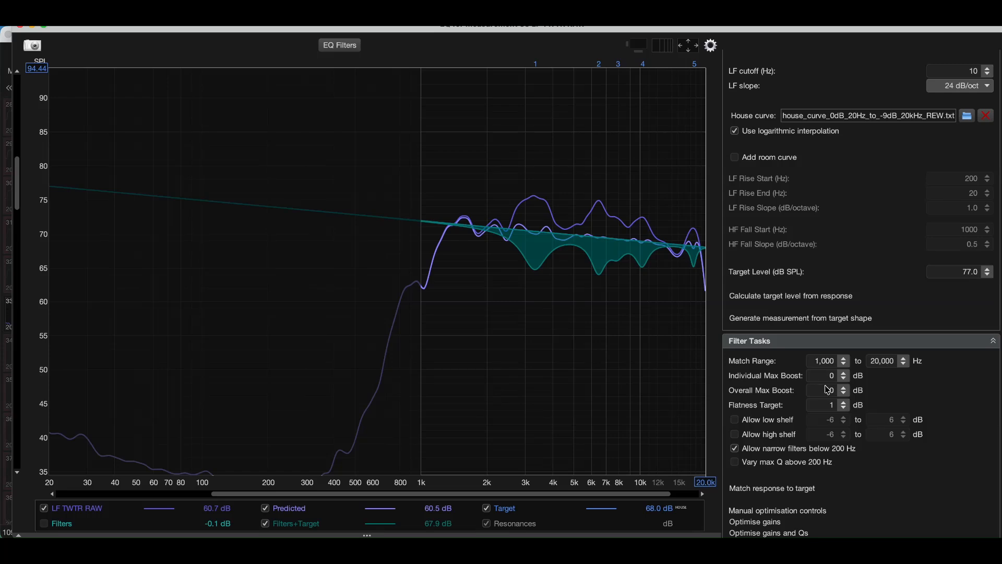
Step: Match LF TWTR RAW to the target again with a 2 dB flatness target, and inspect the resulting EQ filters
{"action": "left_click", "coordinate": [328, 46]}
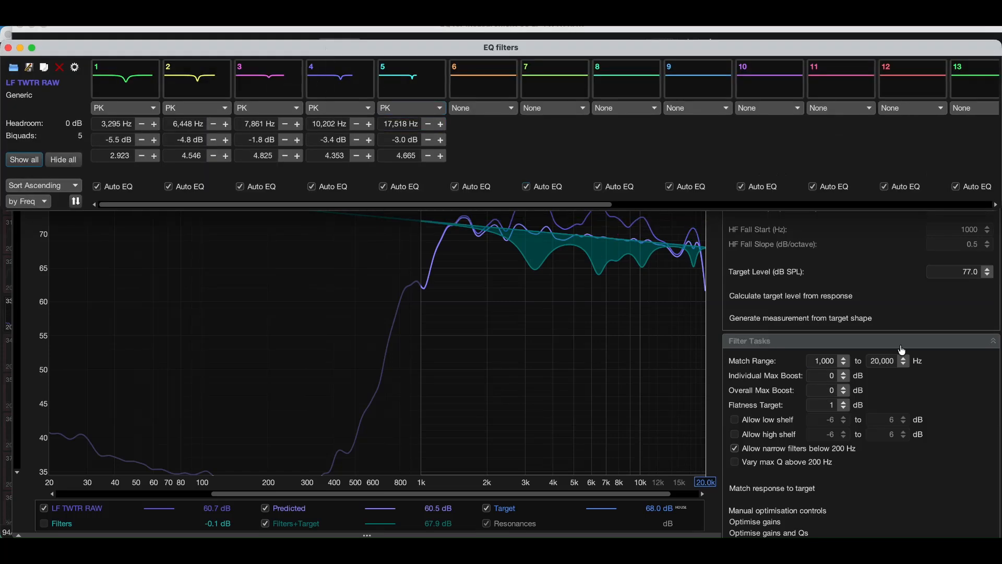
{"action": "left_click", "coordinate": [844, 403]}
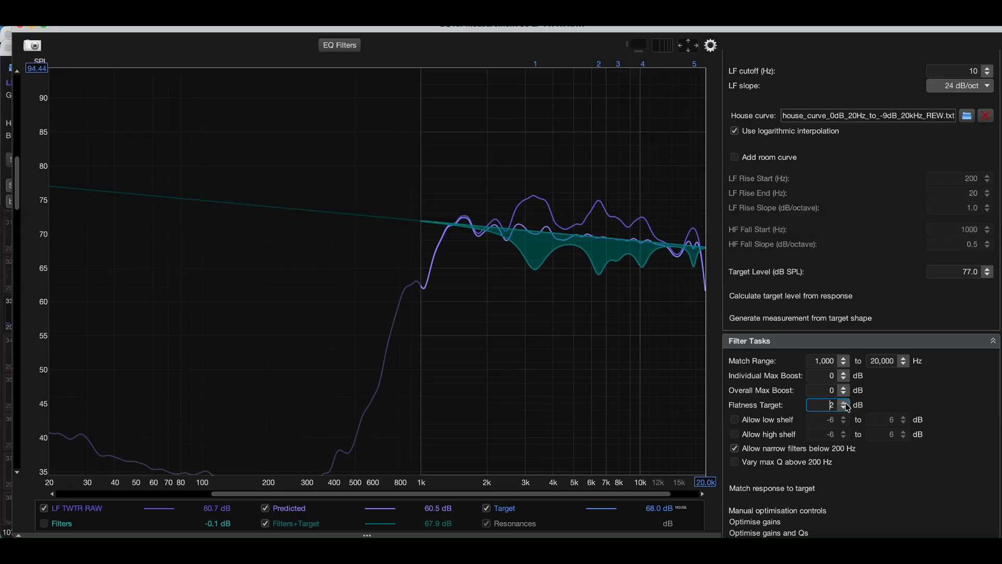
{"action": "left_click", "coordinate": [792, 490]}
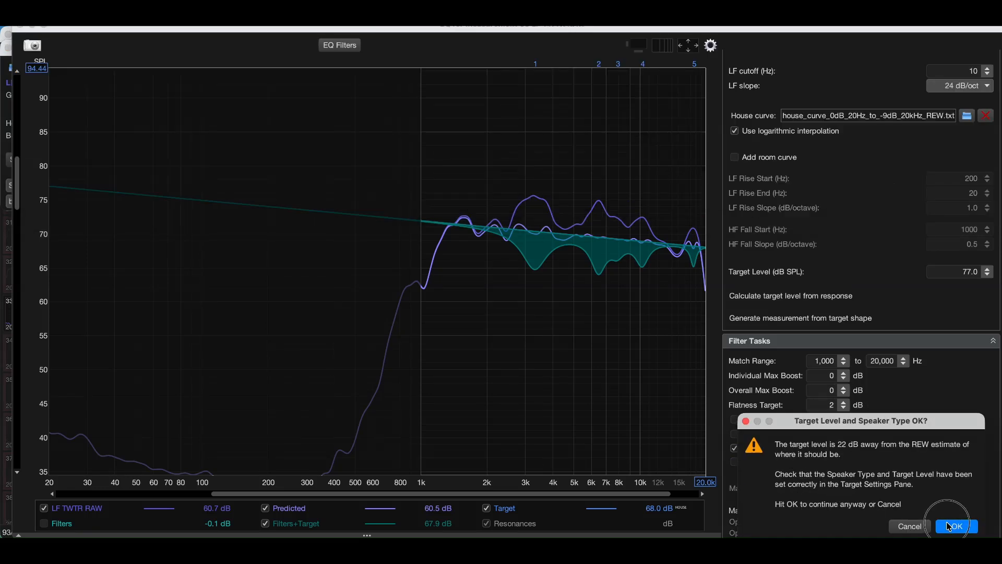
{"action": "left_click", "coordinate": [946, 526]}
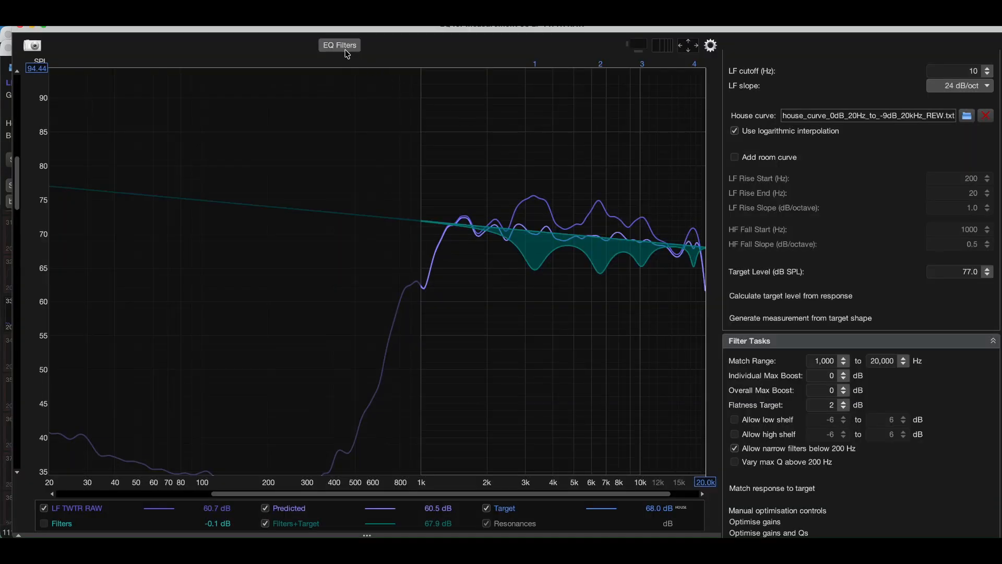
{"action": "left_click", "coordinate": [341, 46]}
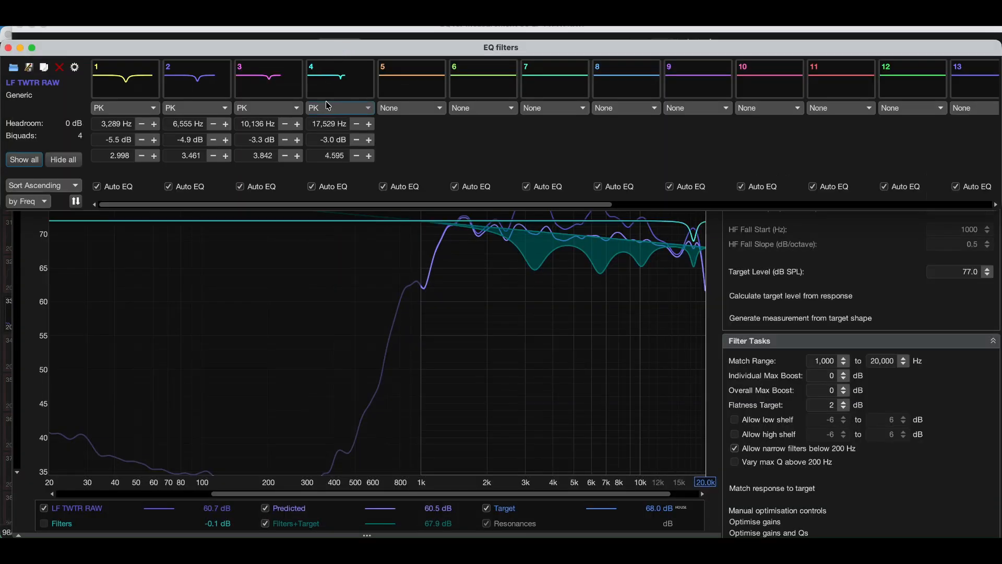
Step: Raise the flatness target to 3 dB and rerun the LF TWTR RAW response match, reviewing its generated EQ filters
{"action": "left_click", "coordinate": [844, 402]}
{"action": "left_click", "coordinate": [796, 491]}
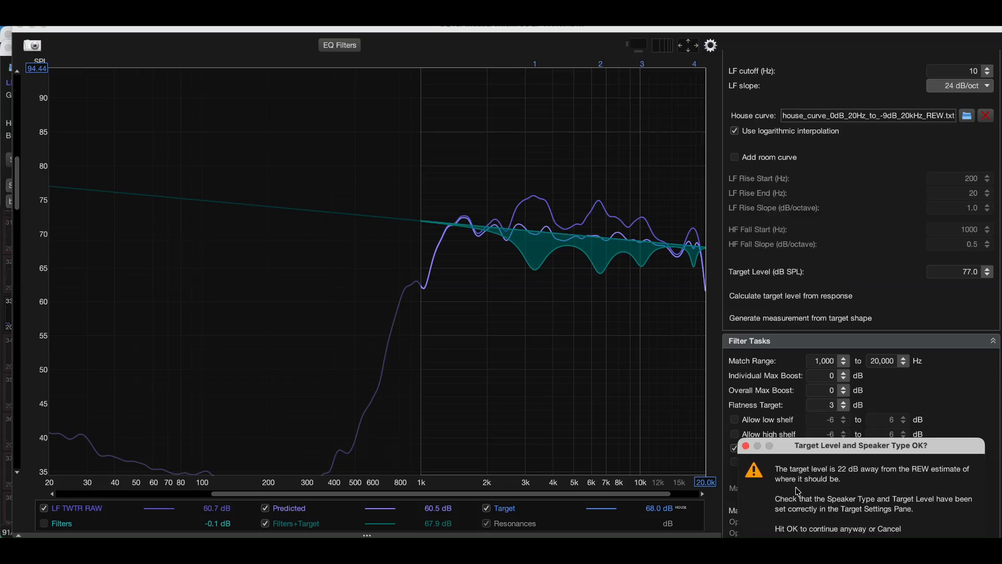
{"action": "left_click", "coordinate": [958, 526]}
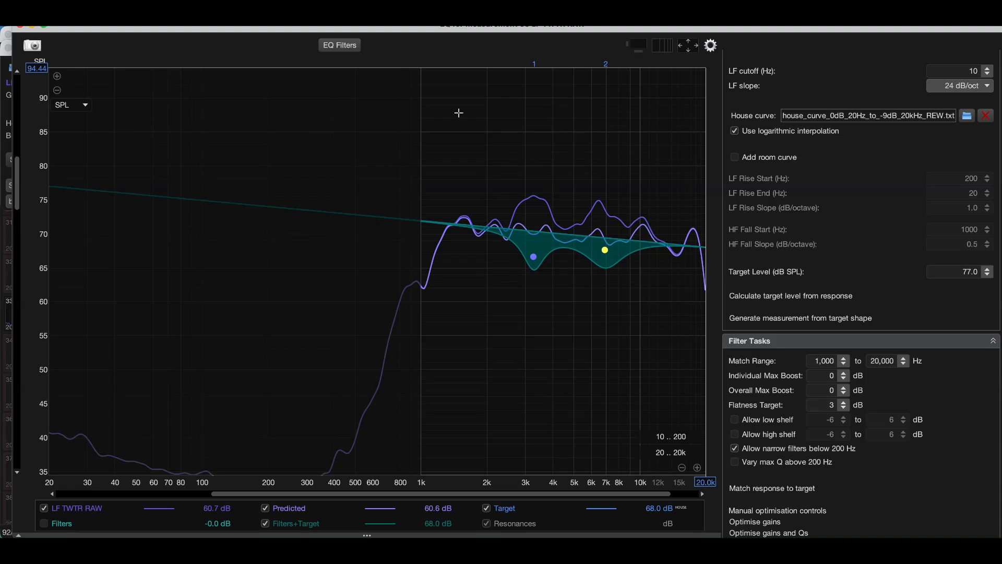
{"action": "left_click", "coordinate": [361, 49]}
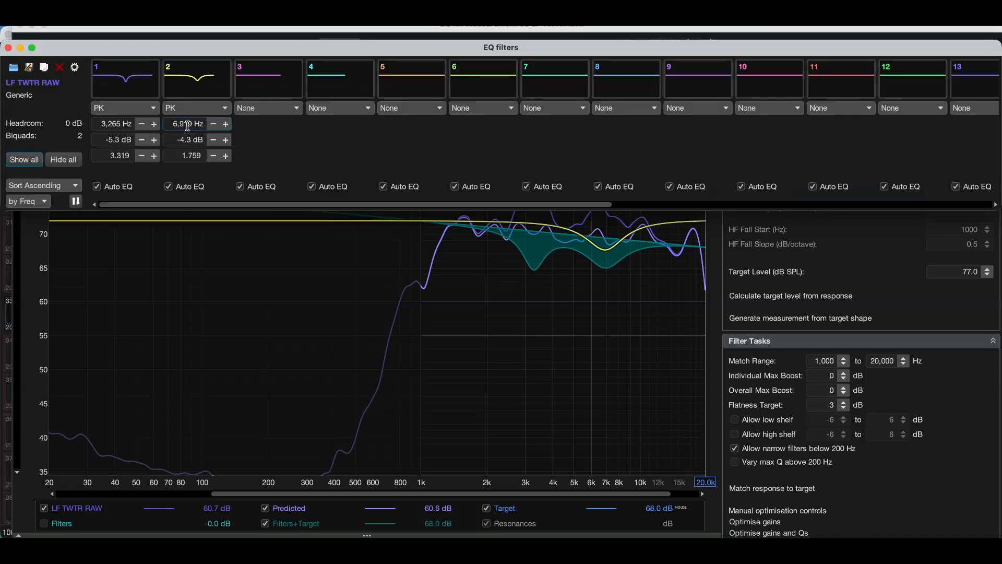
{"action": "left_click", "coordinate": [8, 47]}
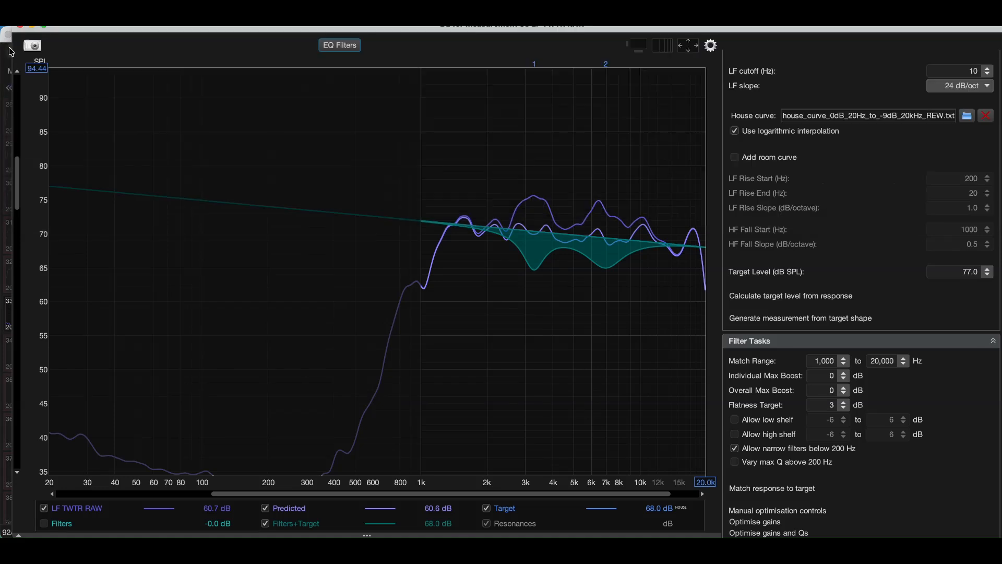
Step: Set the flatness target for LF TWTR RAW back to 1 dB
{"action": "left_click", "coordinate": [844, 408]}
{"action": "left_click", "coordinate": [844, 408]}
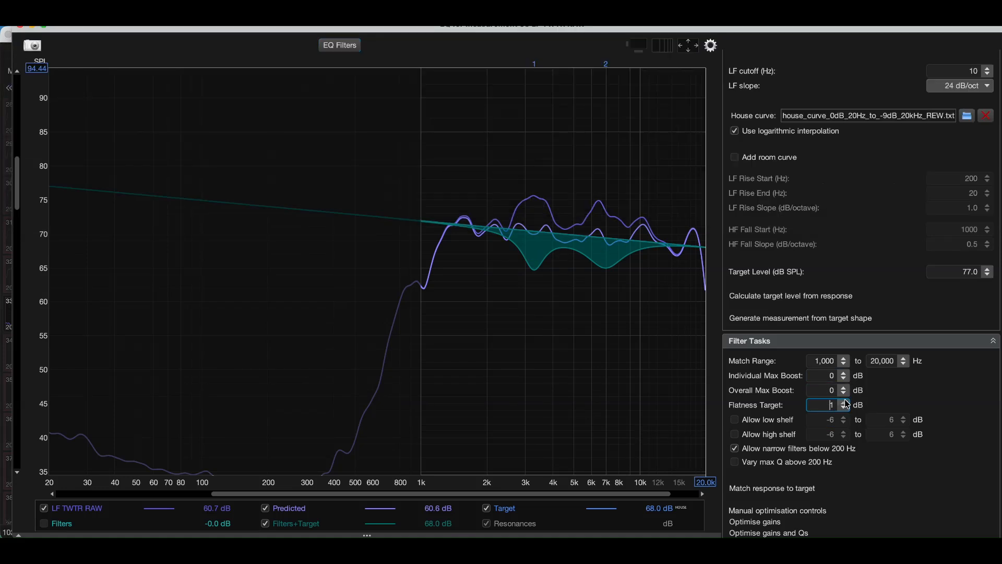